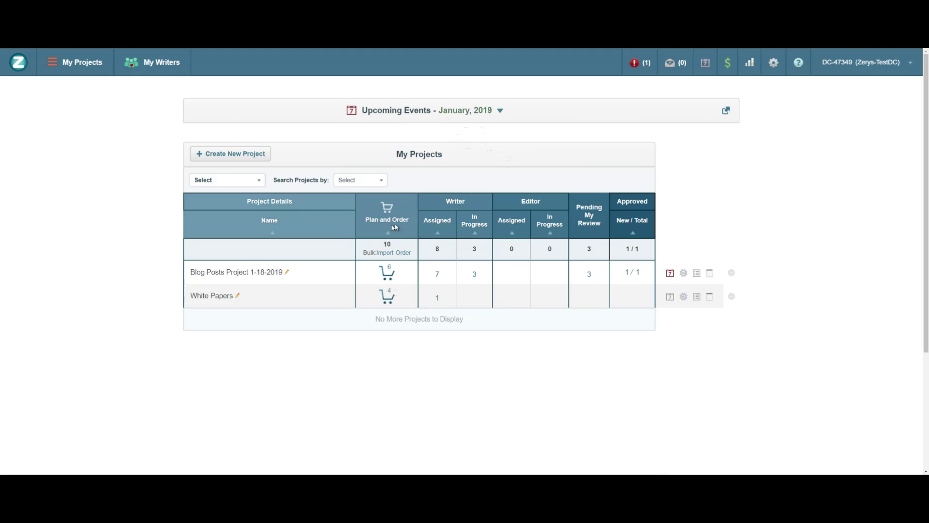
- Open the Plan and Order page for Blog Posts Project 1-18-2019
drag(410, 224, 364, 224)
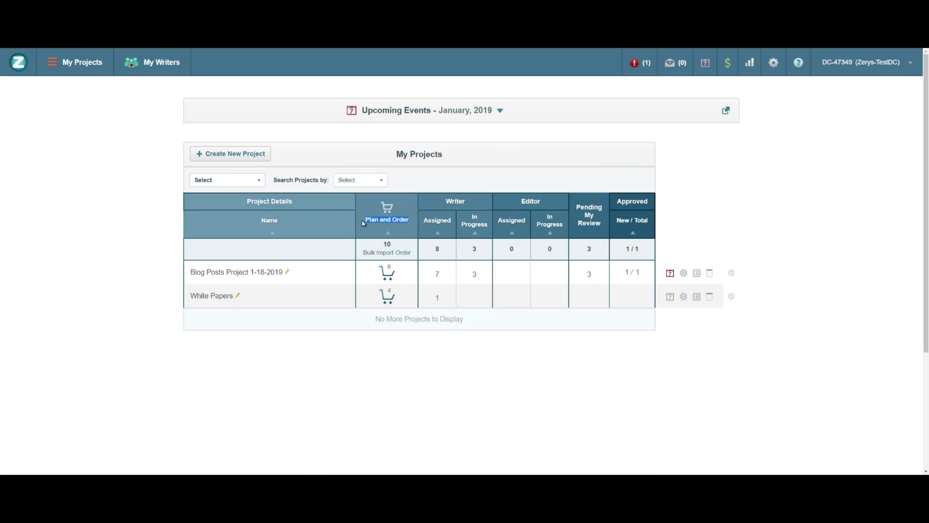
click(388, 274)
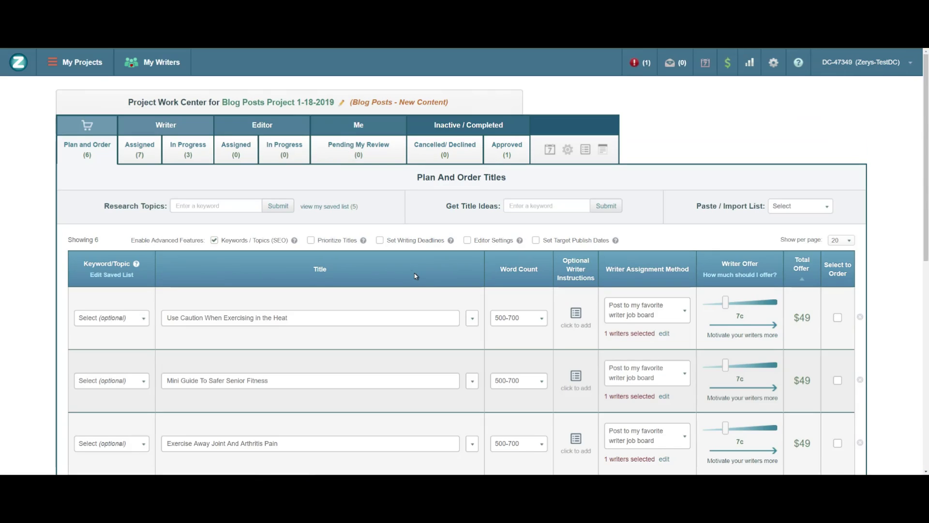
- Add another row at the end of the title list and enter the title "sdafs fds fsd fds"
scroll(414, 273, down, 2)
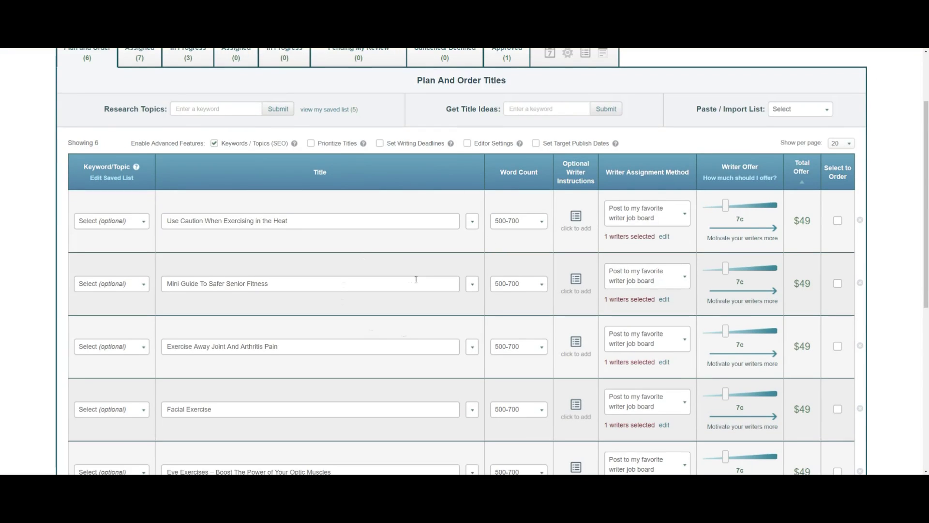
scroll(415, 279, down, 5)
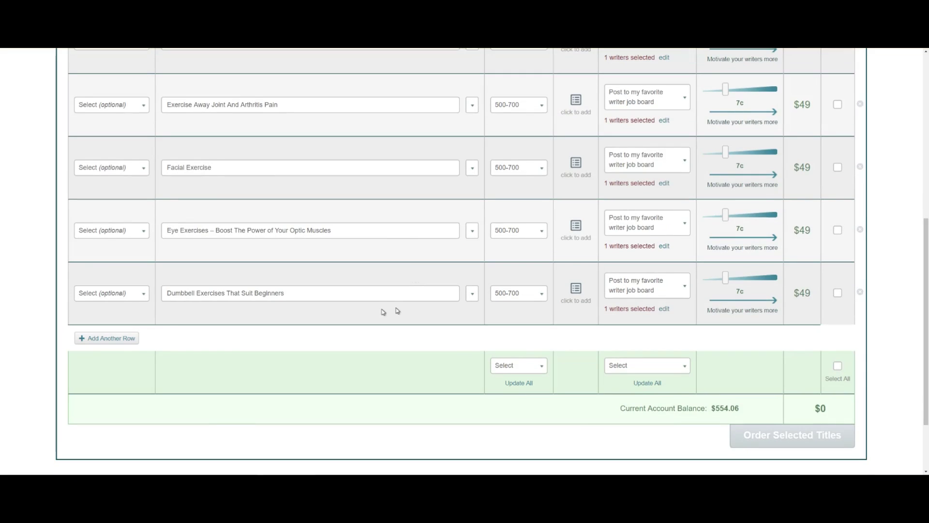
click(107, 338)
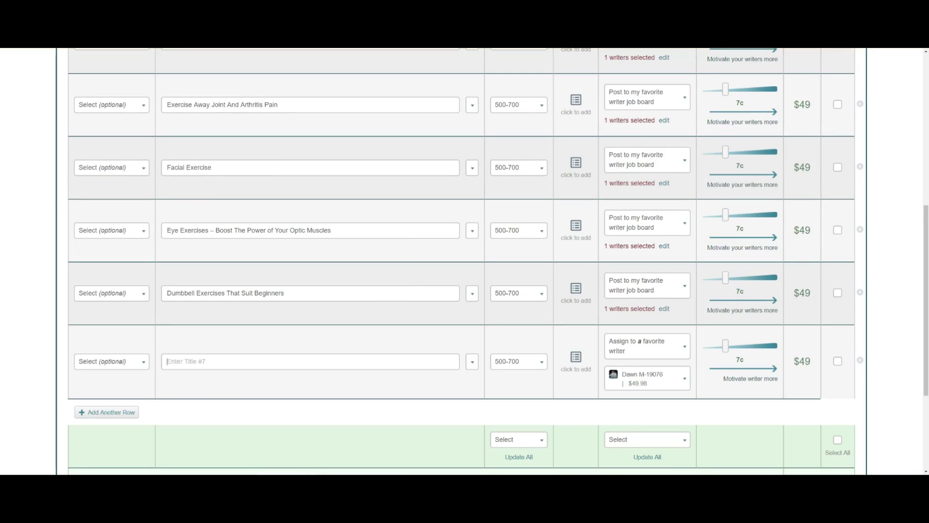
text(sdafs fds fsd fds)
scroll(569, 360, up, 10)
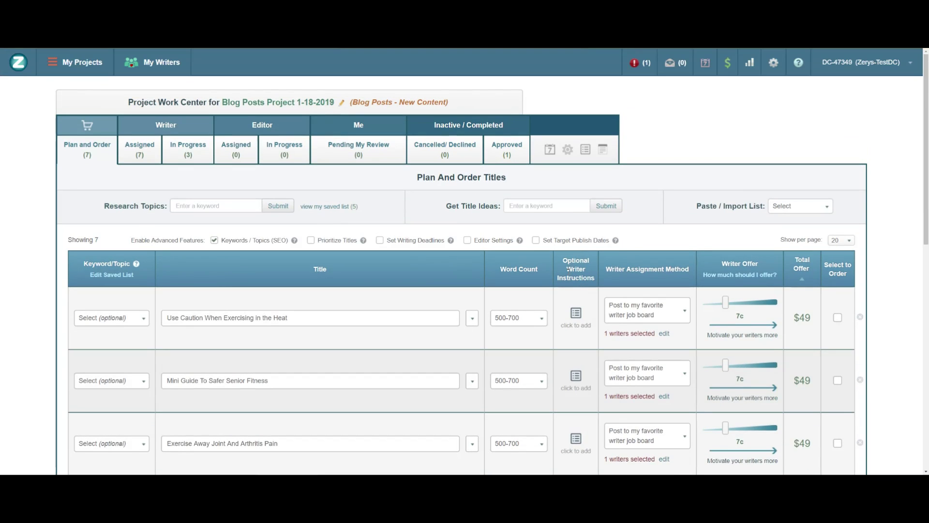
scroll(570, 291, down, 8)
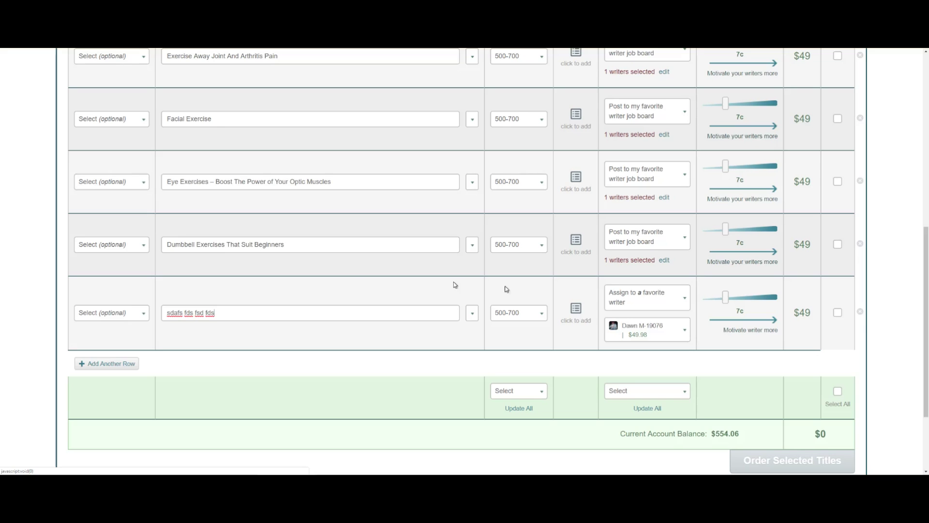
drag(293, 245, 167, 244)
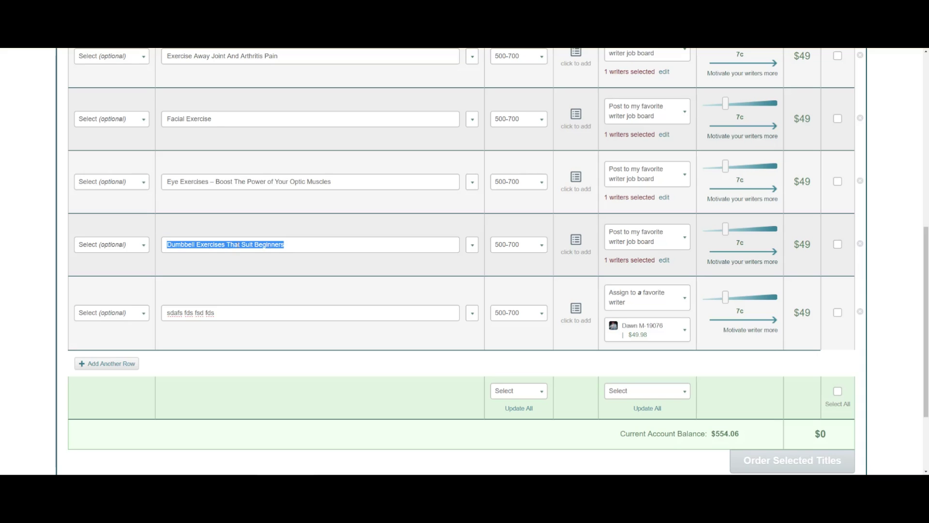
click(285, 245)
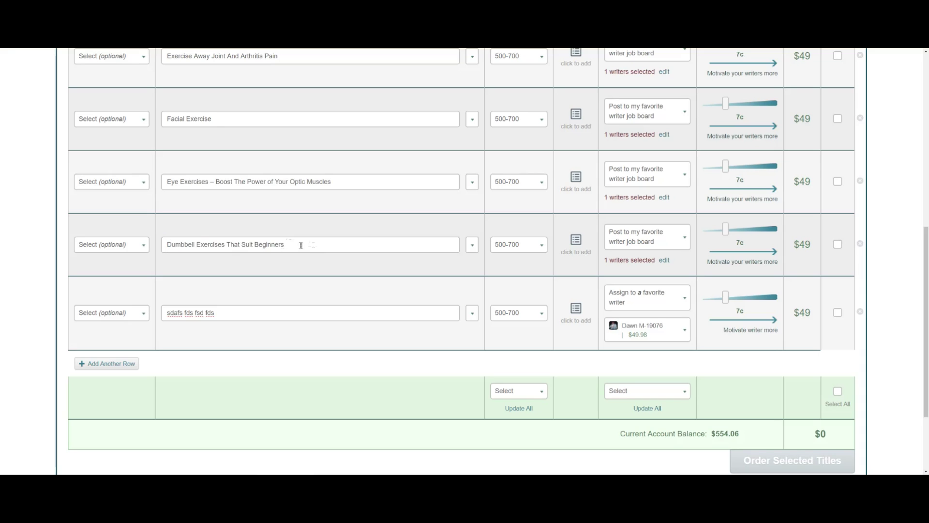
drag(302, 245, 167, 244)
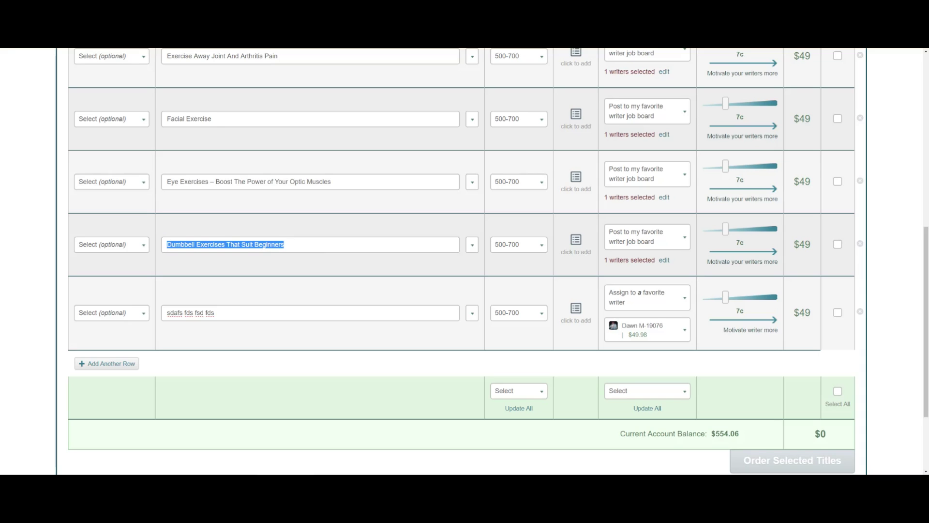
key(Right)
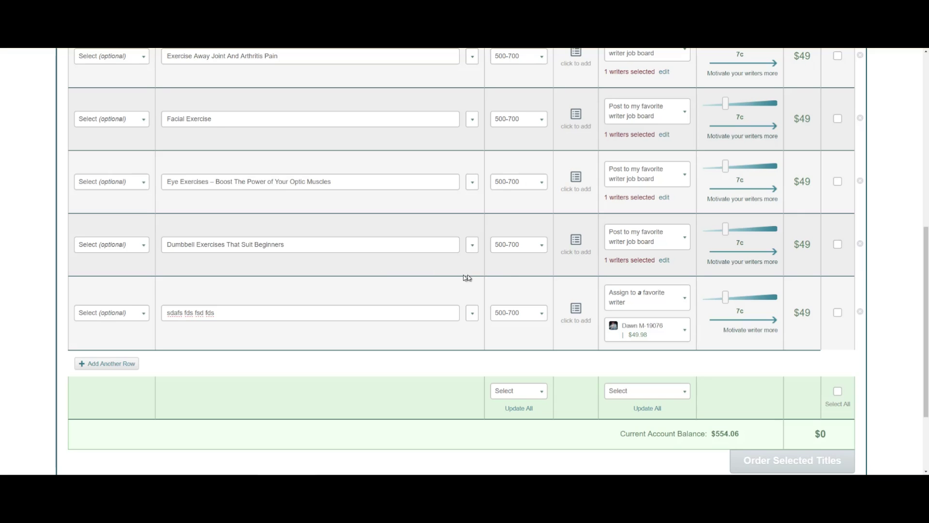
- Enter three numbered points, "1 sdgsdf gfsd", "2sdfdfdsfsd" and "3 s sdfds", in the writer instructions for "Dumbbell Exercises That Suit Beginners"
click(578, 245)
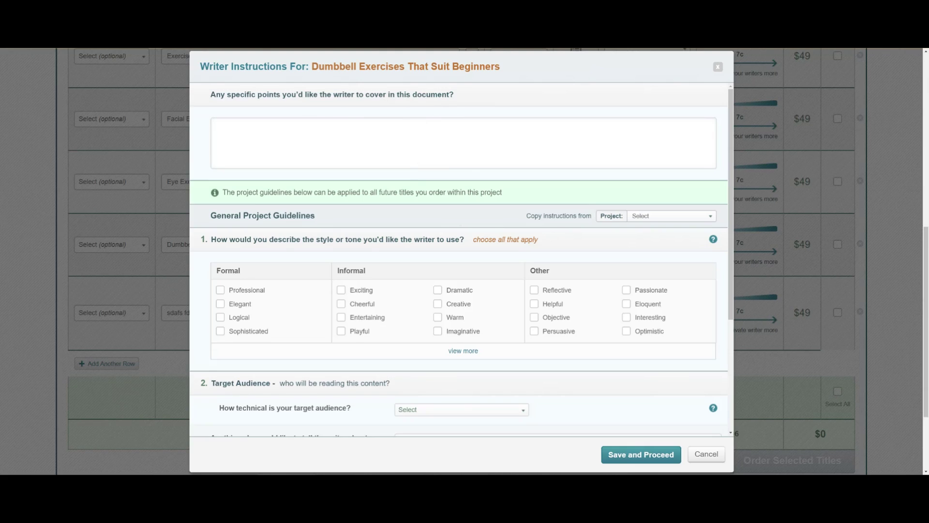
text(1)
key(Return)
text(2)
click(306, 125)
text(sdgsdf gfsd)
click(222, 142)
text(s sdfds)
text(sdfdfdsfsd)
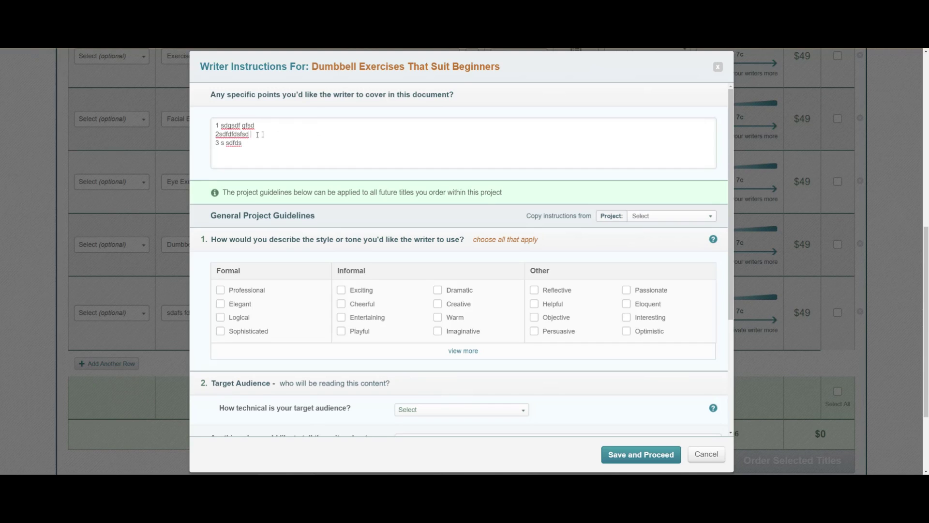
- Choose the Professional tone, show the additional tone options, and set the target audience's technical level to Intermediate
scroll(334, 175, down, 3)
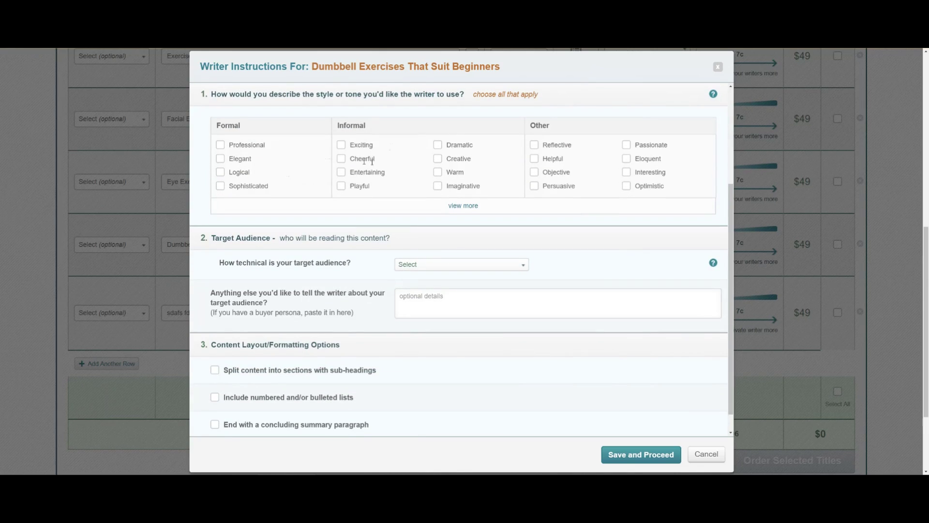
click(220, 146)
click(462, 206)
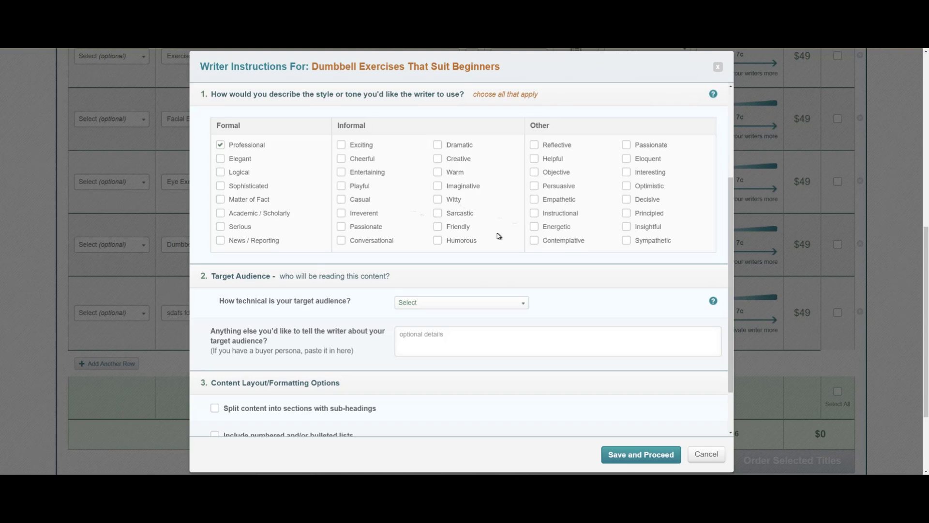
scroll(497, 229, down, 2)
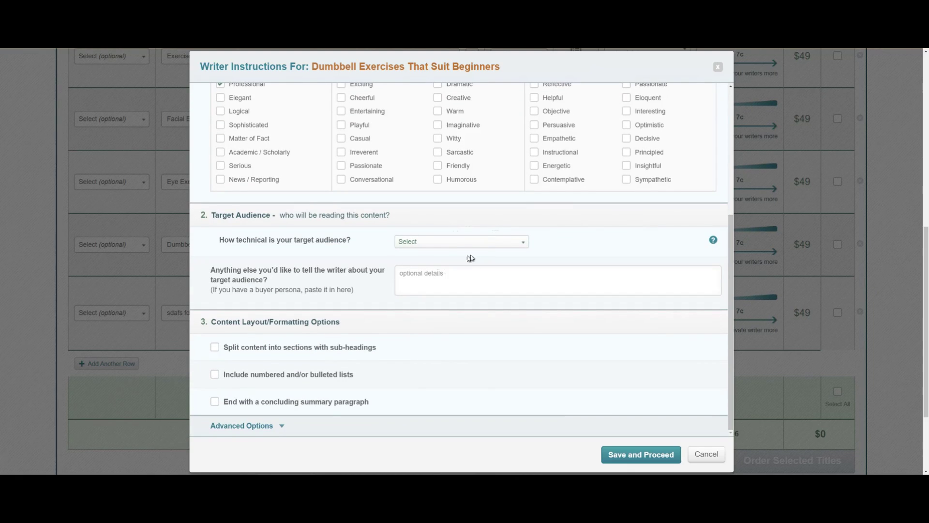
click(513, 247)
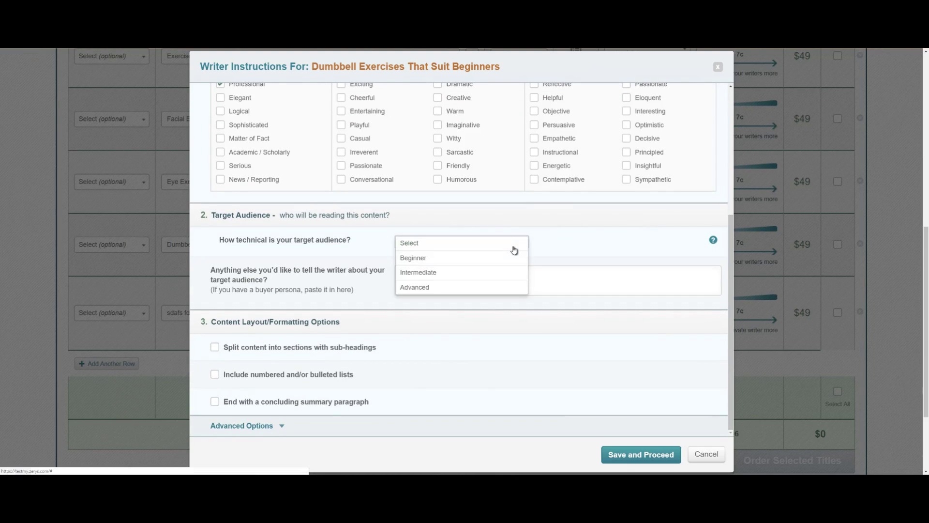
click(447, 273)
- Expand the advanced options, review the narrative, sourcing and miscellaneous guidelines, and save the writer instructions
scroll(451, 343, down, 2)
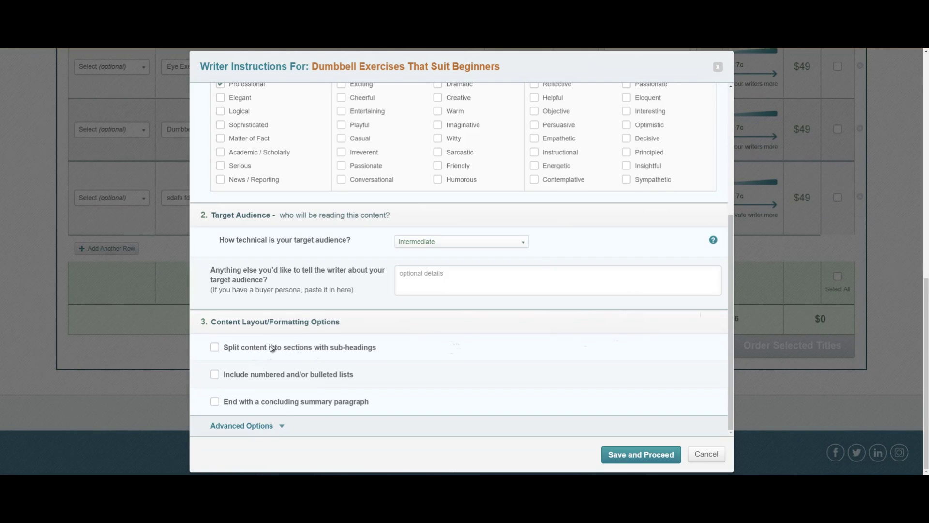
click(280, 425)
scroll(428, 344, down, 5)
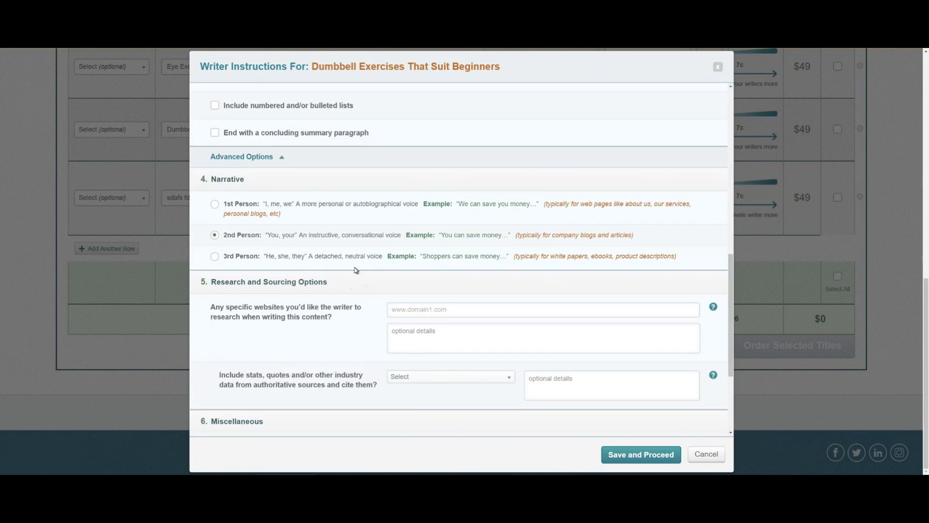
scroll(354, 261, down, 3)
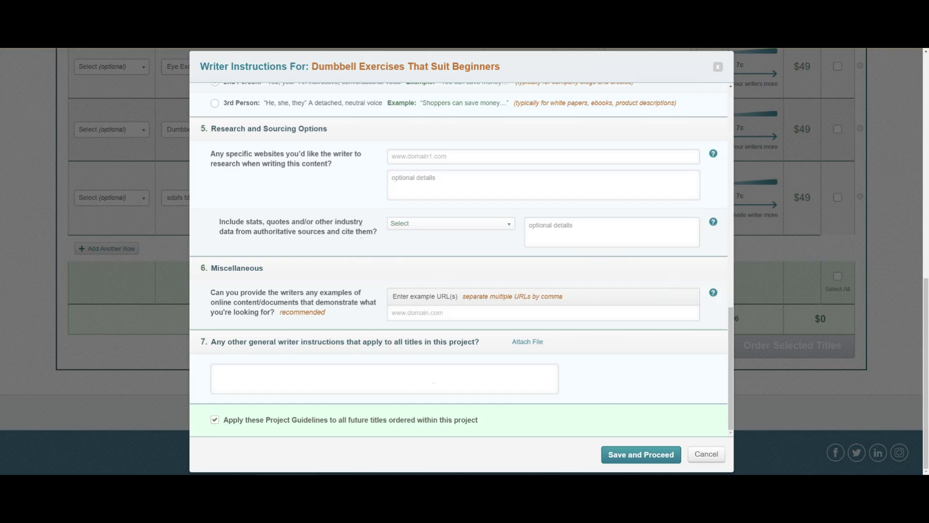
click(642, 455)
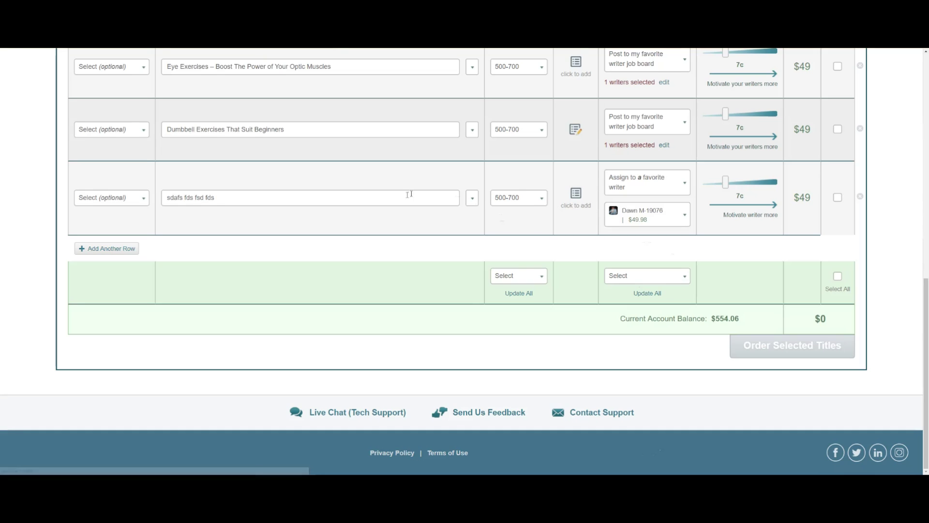
- Clear the placeholder title "sdafs fds fsd fds" from the last row
drag(285, 129, 154, 134)
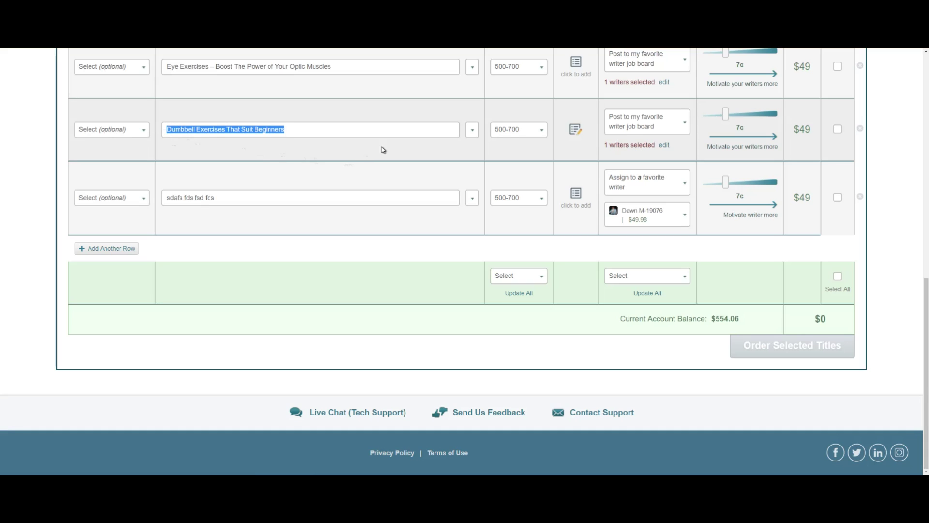
click(395, 146)
drag(285, 203, 161, 195)
key(BackSpace)
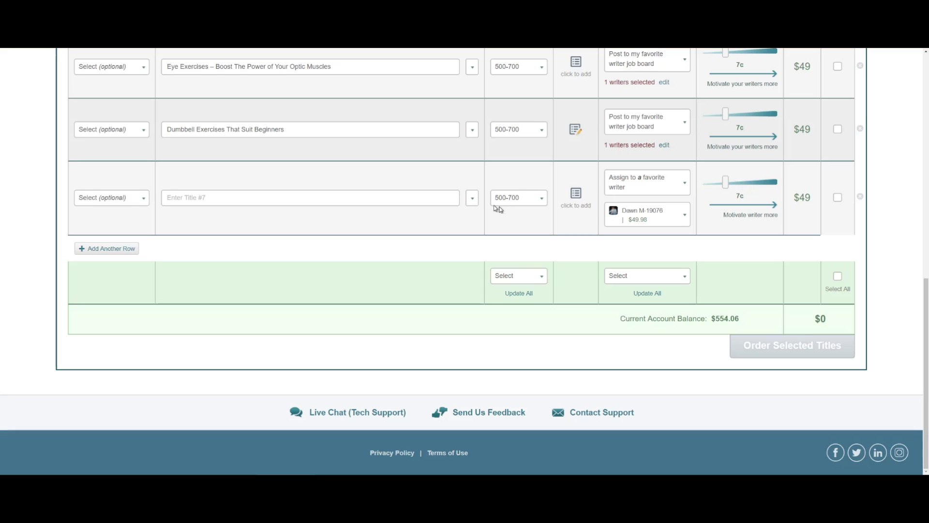
- Set the last row's title method to Use Keyword as Title and pick the keyword "content marketing plan"
click(472, 199)
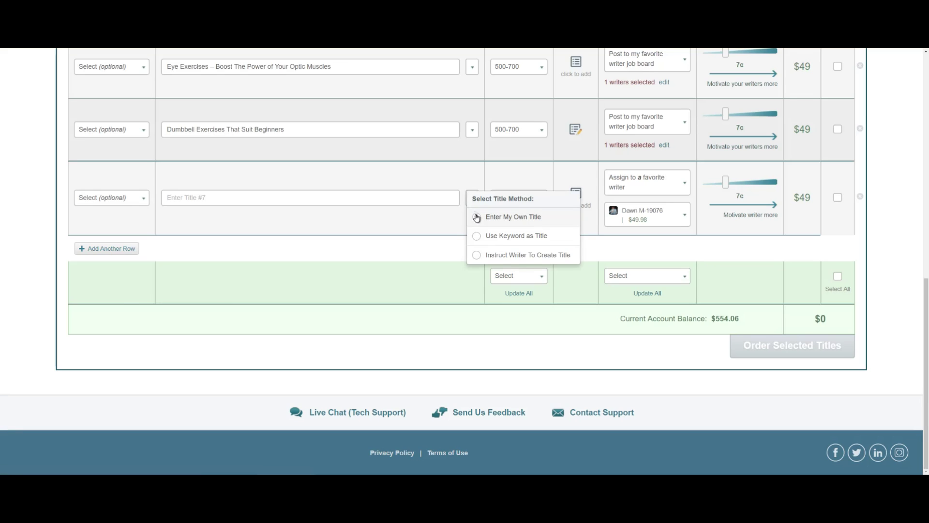
click(477, 236)
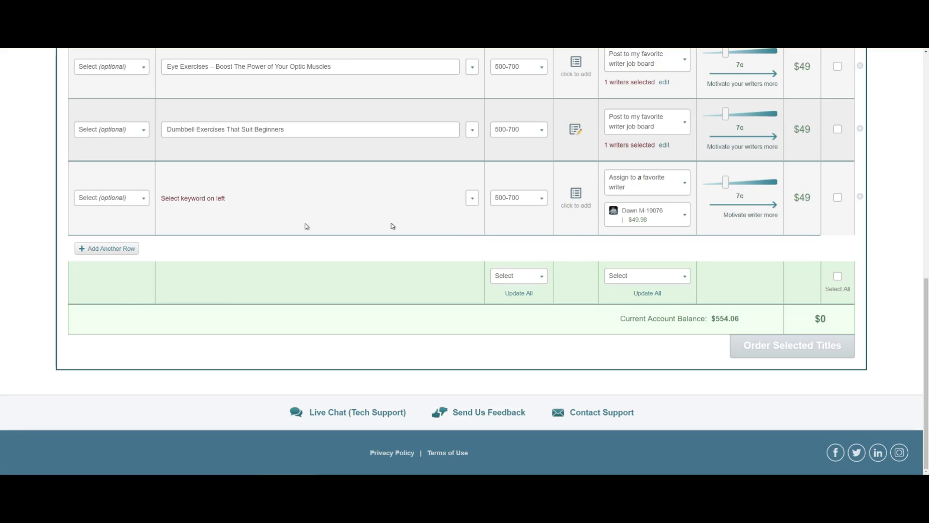
click(143, 199)
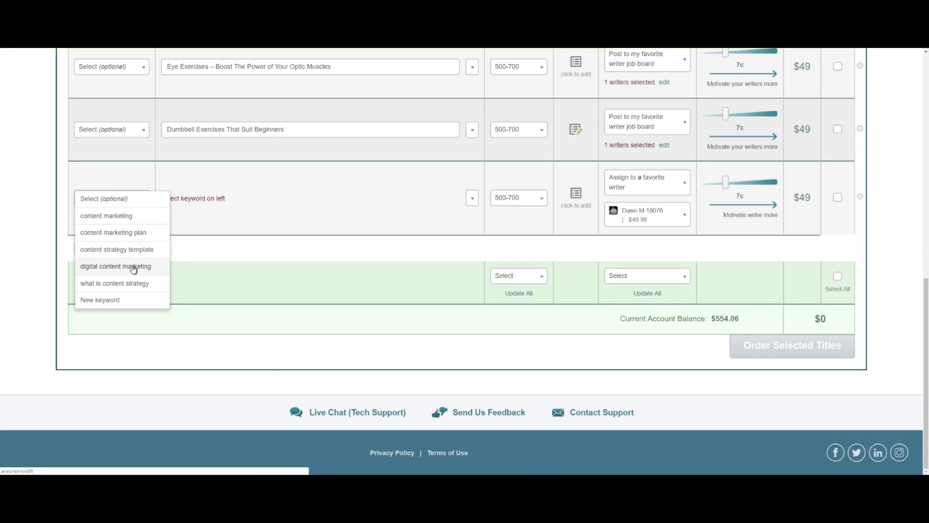
click(135, 235)
- Switch the last row's keyword to "what is content strategy" and finally to "content marketing"
click(143, 201)
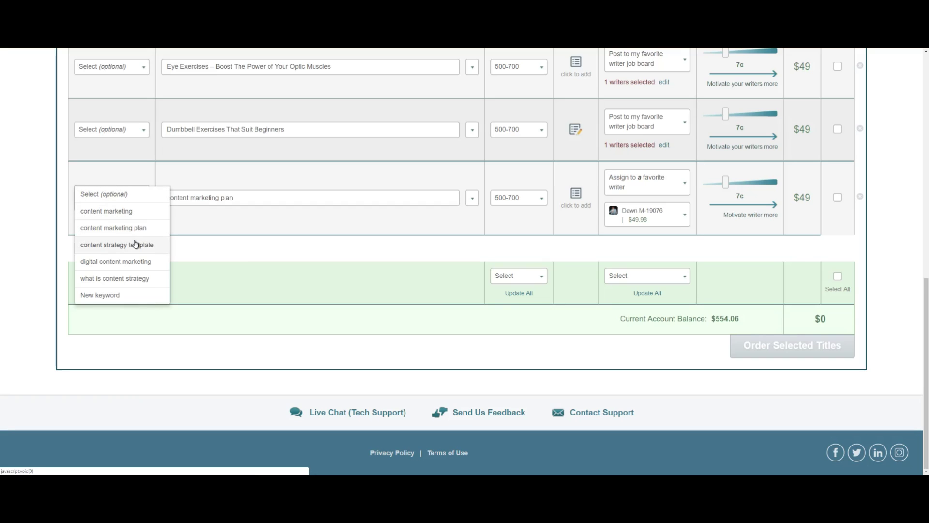
click(133, 280)
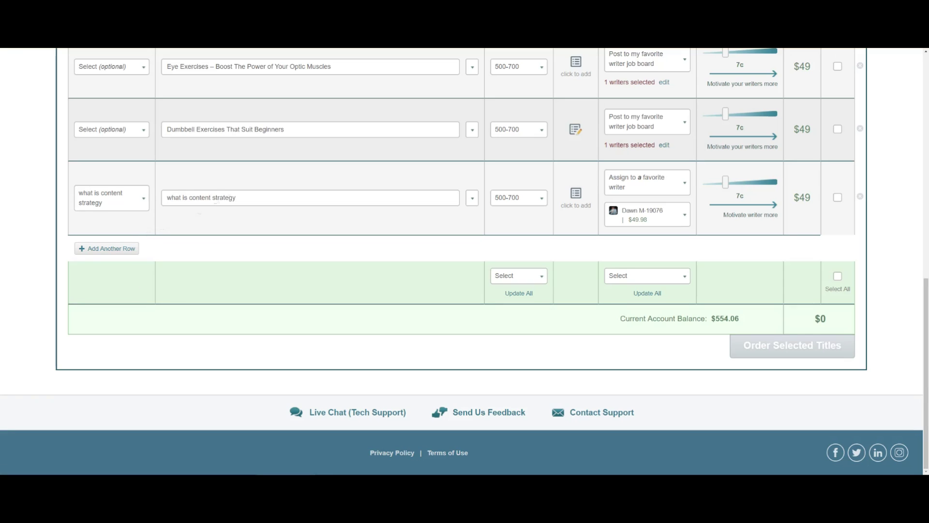
click(139, 202)
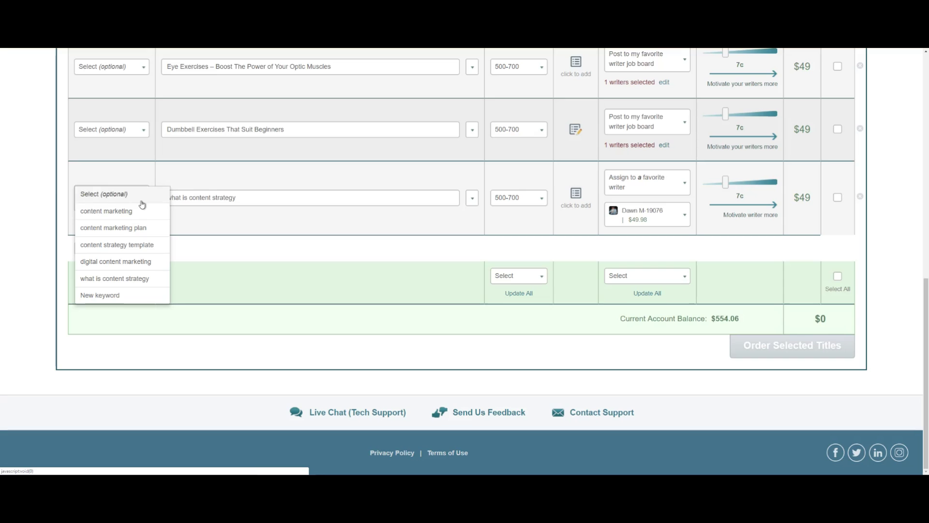
click(135, 212)
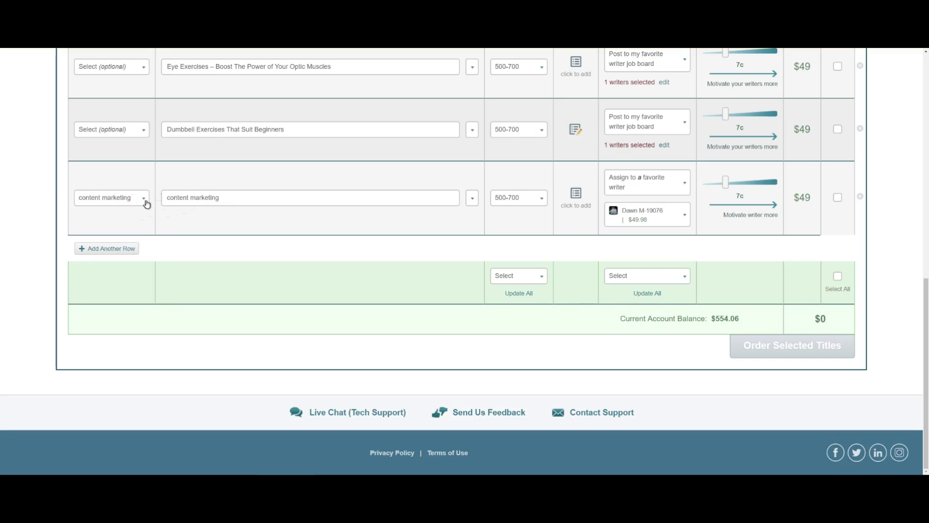
- Change the last row's title method to Instruct Writer To Create Title
click(226, 203)
click(472, 197)
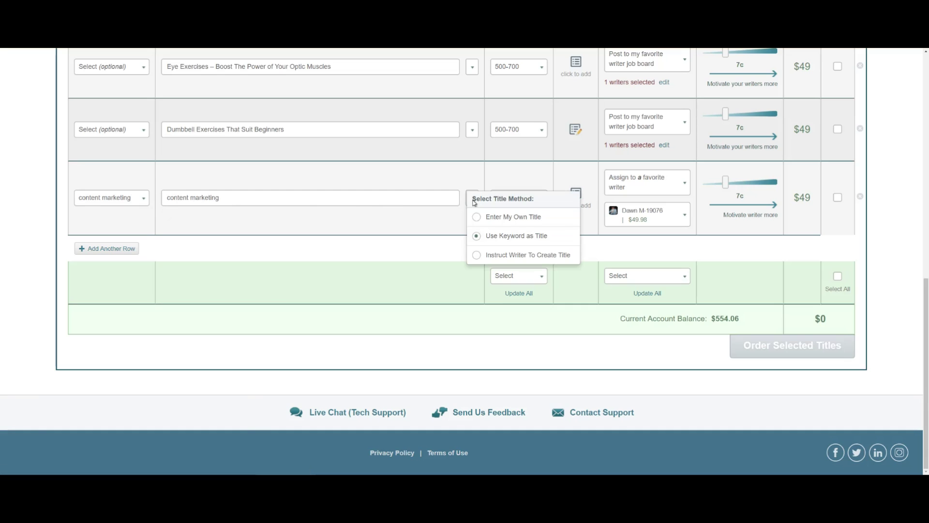
click(479, 258)
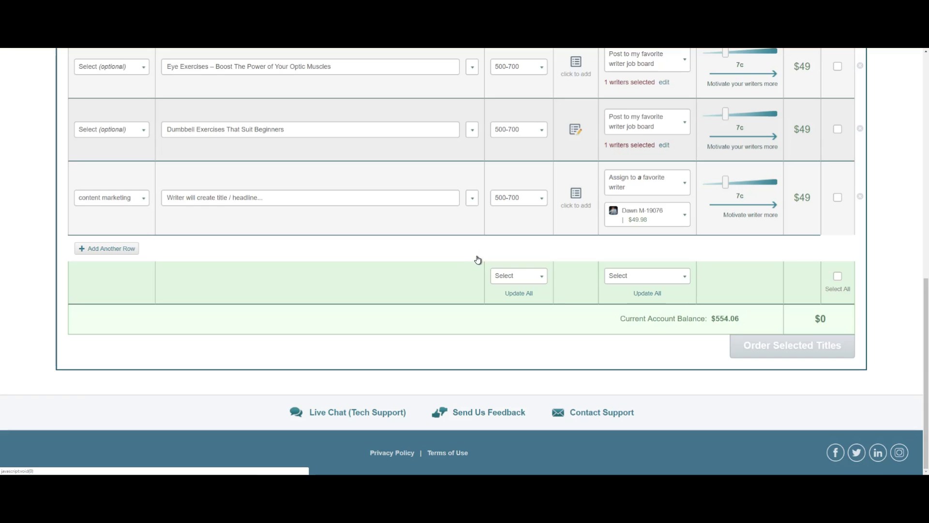